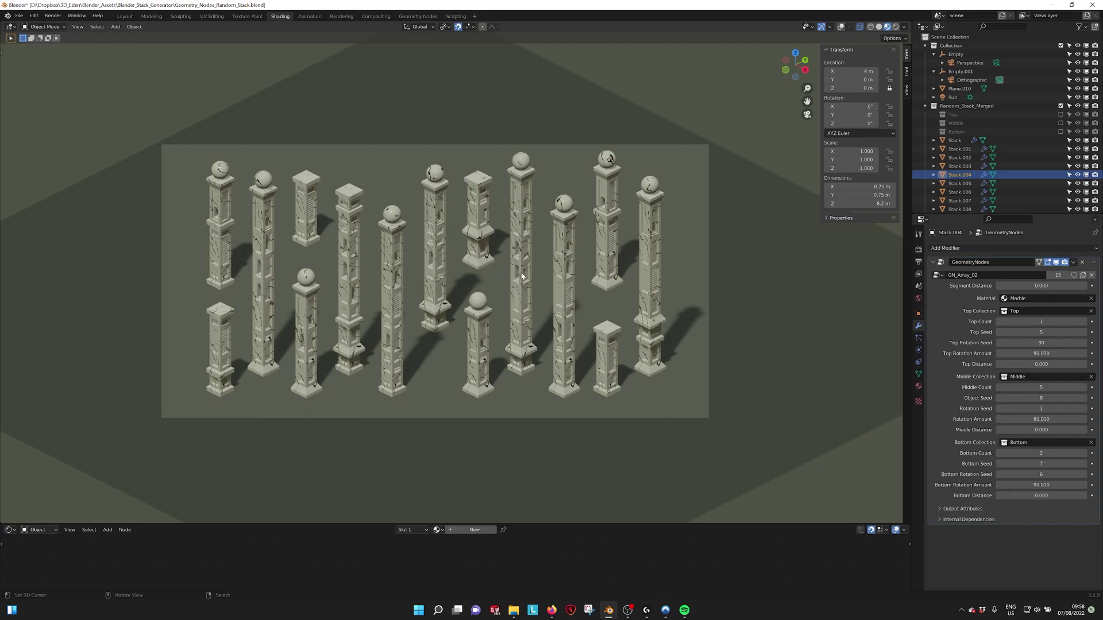
Step: Show the viewport overlays, isolate the Top collection by hiding the Stack columns, and inspect its ball-topped piece
{"action": "left_click", "coordinate": [841, 26]}
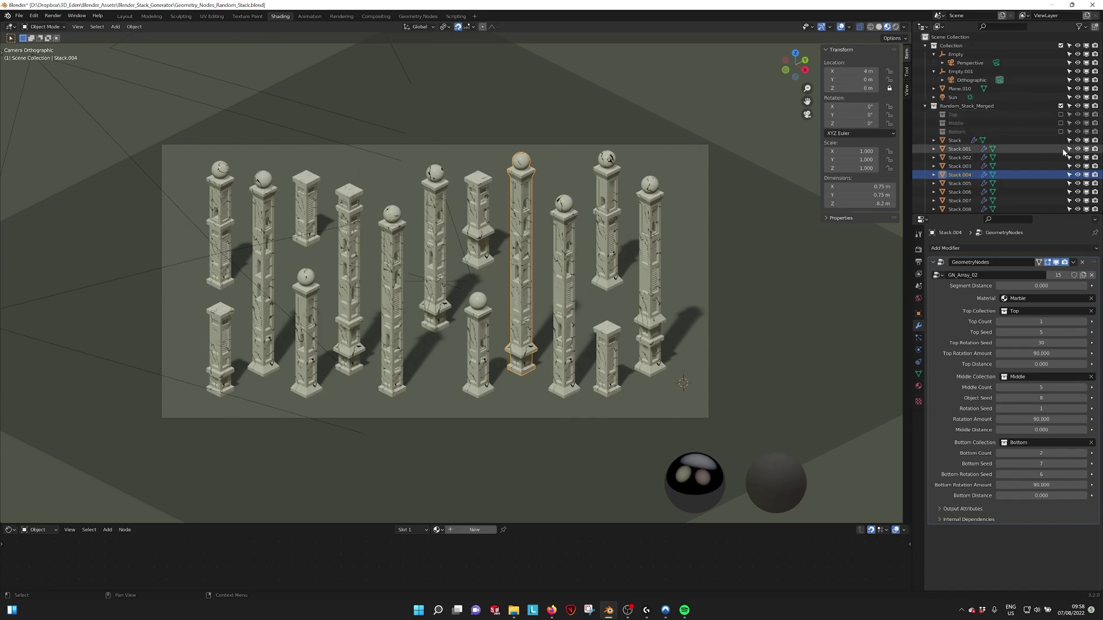
{"action": "scroll", "coordinate": [1063, 149], "scroll_direction": "down", "scroll_amount": 2}
{"action": "left_click_drag", "start_coordinate": [1077, 118], "coordinate": [1079, 169]}
{"action": "scroll", "coordinate": [1078, 193], "scroll_direction": "down", "scroll_amount": 4}
{"action": "scroll", "coordinate": [1079, 169], "scroll_direction": "up", "scroll_amount": 4}
{"action": "left_click", "coordinate": [1060, 91]}
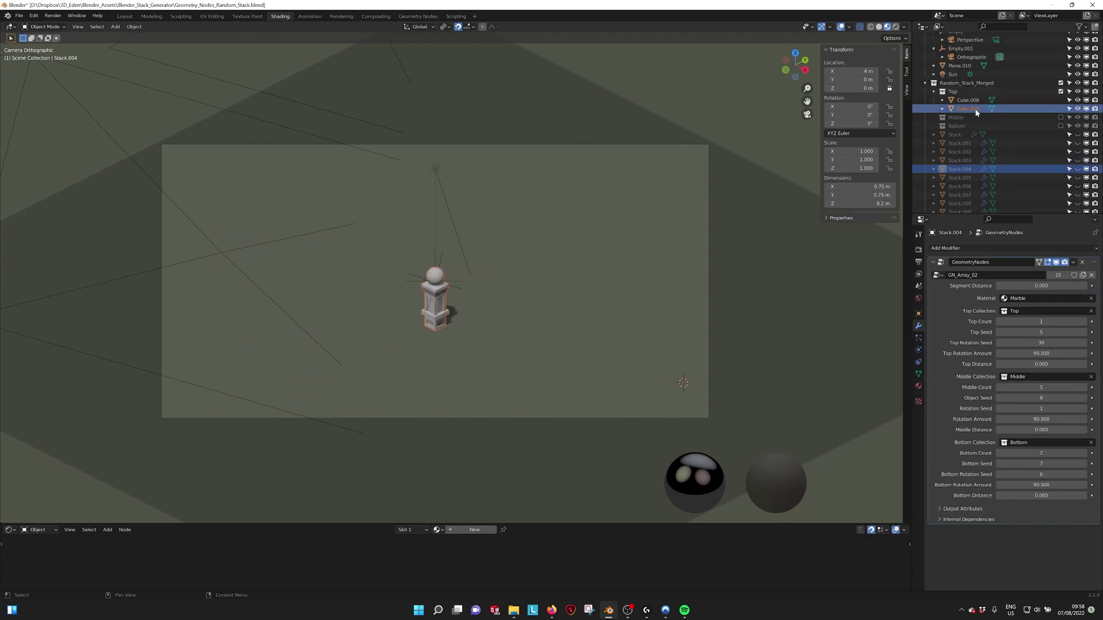
{"action": "left_click", "coordinate": [436, 292]}
{"action": "key", "text": "g"}
{"action": "right_click", "coordinate": [497, 266]}
Step: Show the Middle collection in place of the Top collection and inspect its piece Cube.002
{"action": "left_click", "coordinate": [1060, 92]}
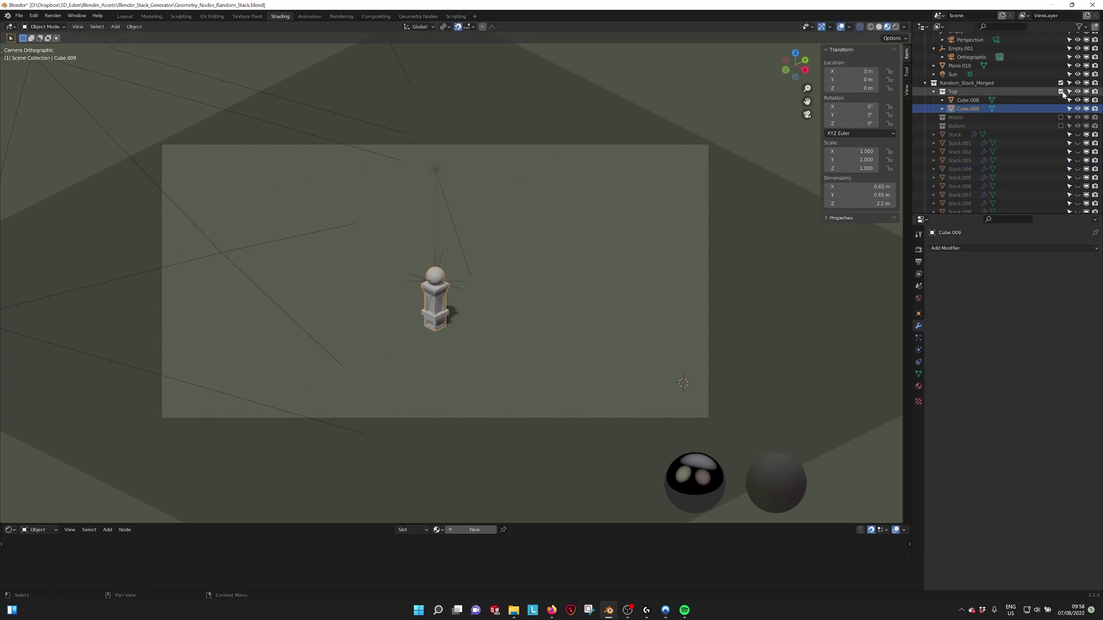
{"action": "left_click", "coordinate": [1060, 100]}
{"action": "left_click", "coordinate": [968, 109]}
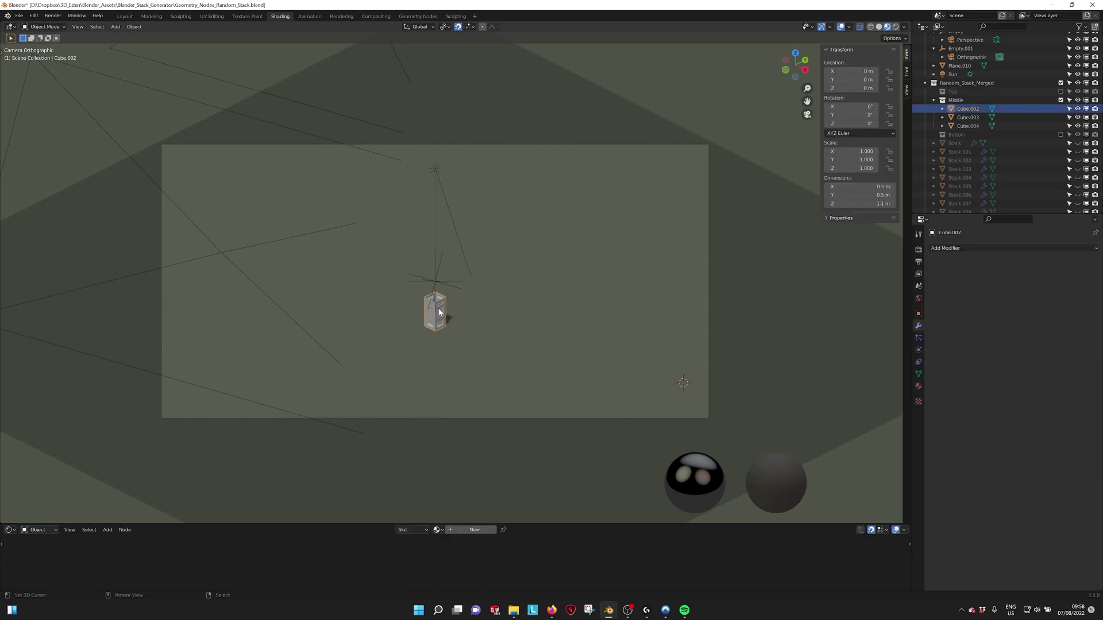
{"action": "key", "text": "g"}
{"action": "right_click", "coordinate": [493, 279]}
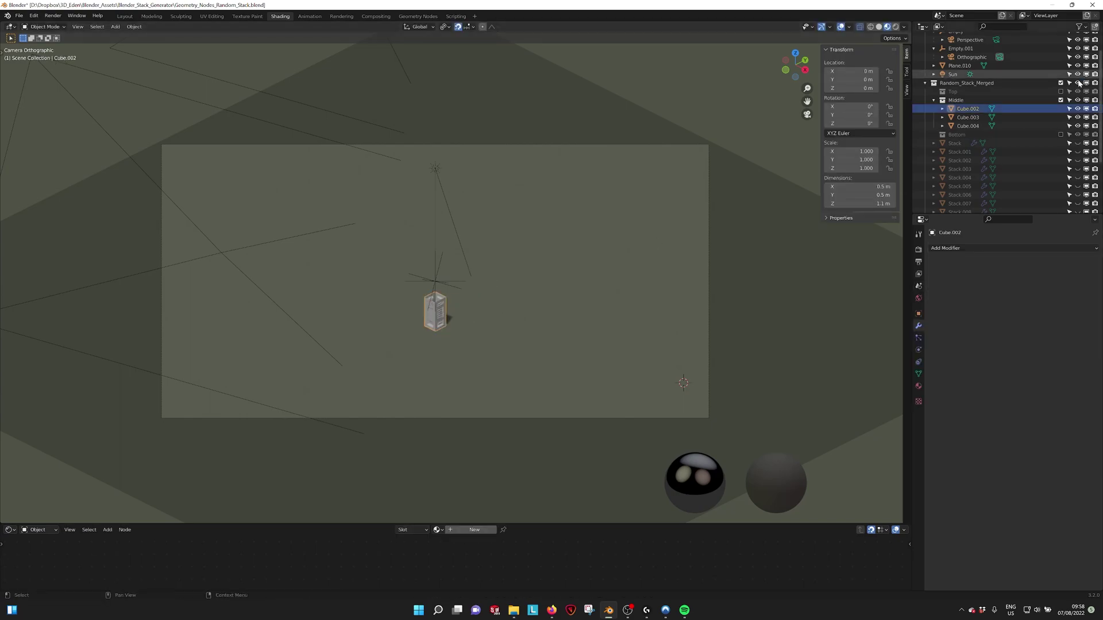
Step: Show the Bottom collection in place of the Middle collection and inspect its base piece
{"action": "left_click", "coordinate": [1060, 100]}
{"action": "left_click", "coordinate": [1060, 109]}
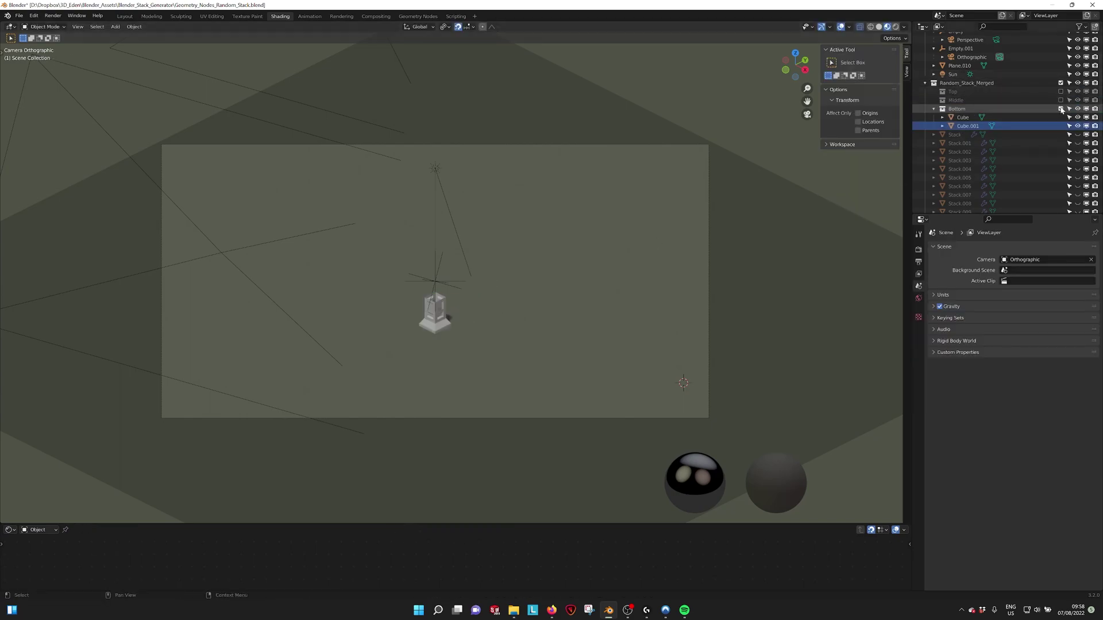
{"action": "left_click", "coordinate": [445, 314]}
{"action": "key", "text": "g"}
{"action": "key", "text": "Escape"}
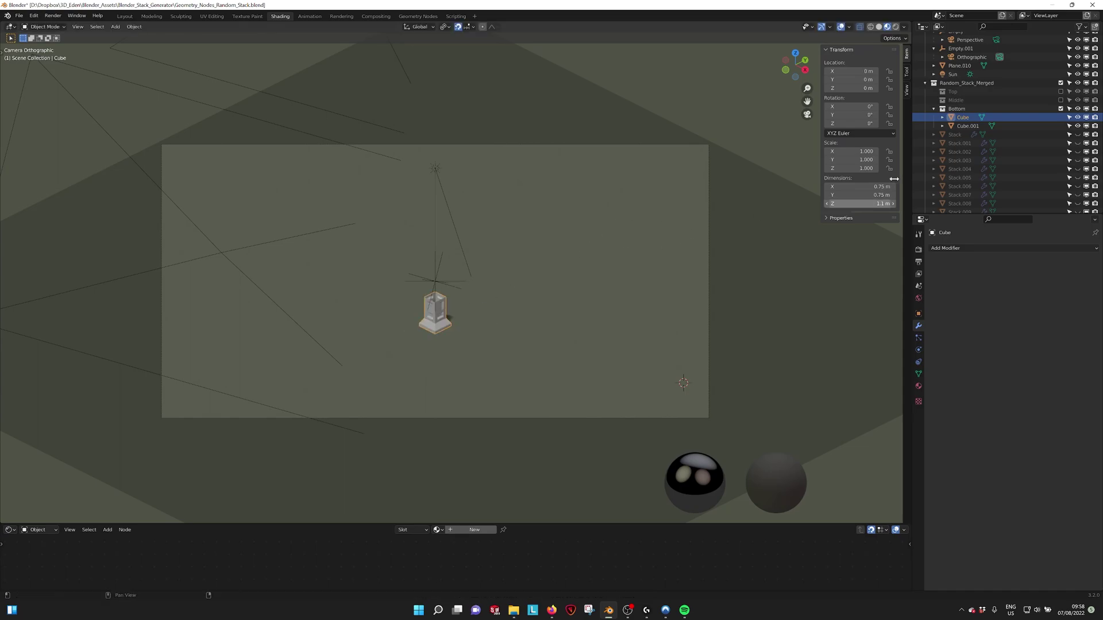
Step: Exclude the Bottom collection from the view layer and unhide all the Stack columns
{"action": "left_click", "coordinate": [933, 108]}
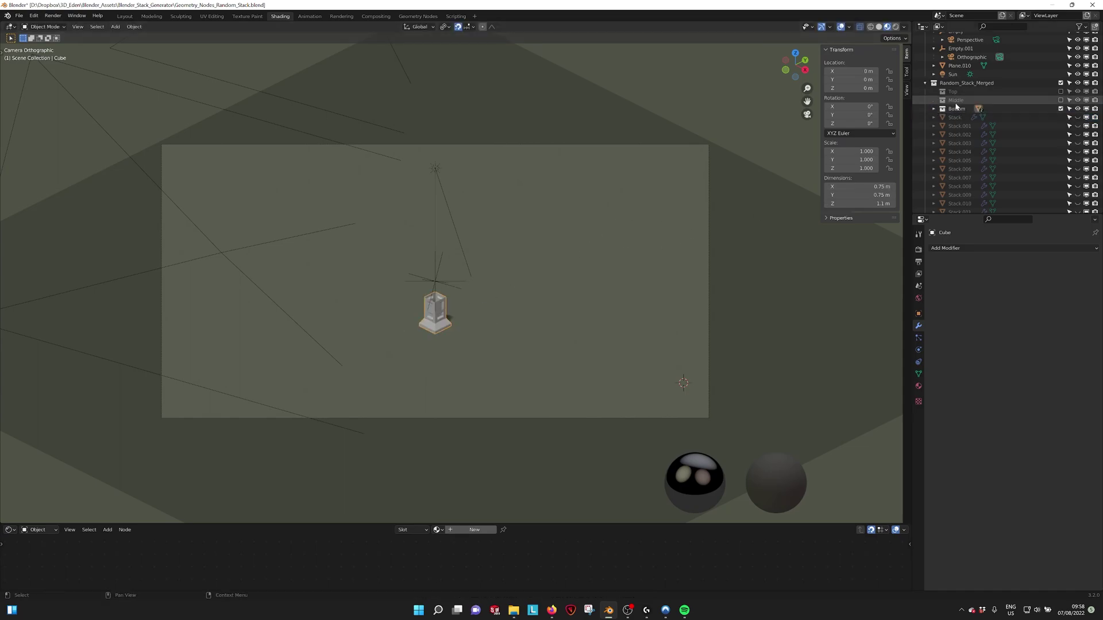
{"action": "left_click", "coordinate": [1062, 108]}
{"action": "scroll", "coordinate": [1073, 170], "scroll_direction": "down", "scroll_amount": 3}
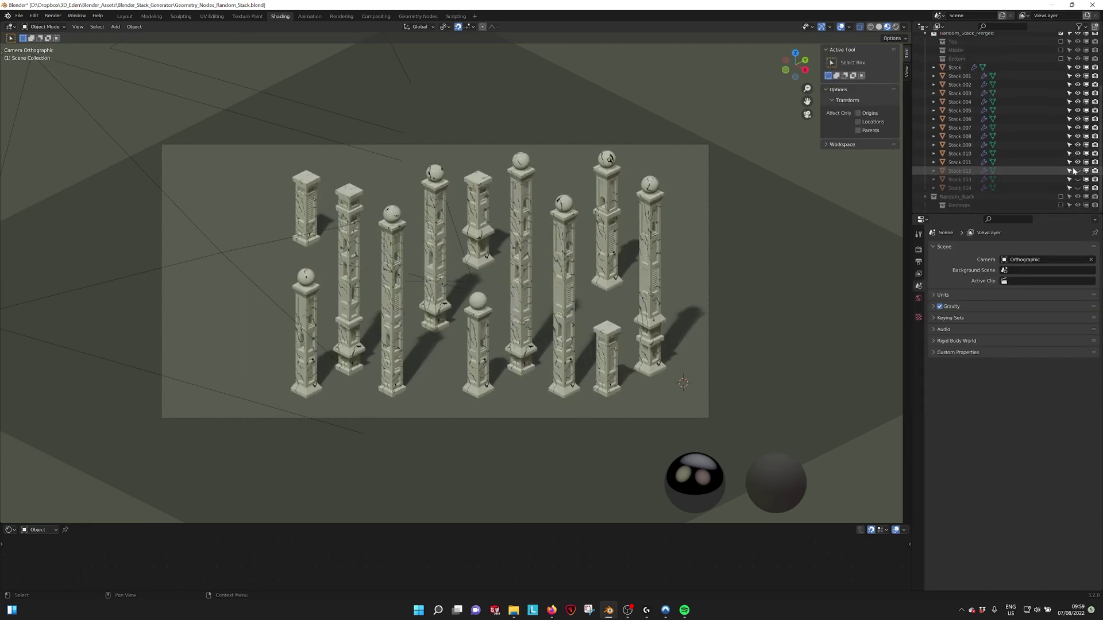
{"action": "left_click_drag", "start_coordinate": [1078, 170], "coordinate": [1078, 188]}
{"action": "scroll", "coordinate": [1034, 172], "scroll_direction": "up", "scroll_amount": 2}
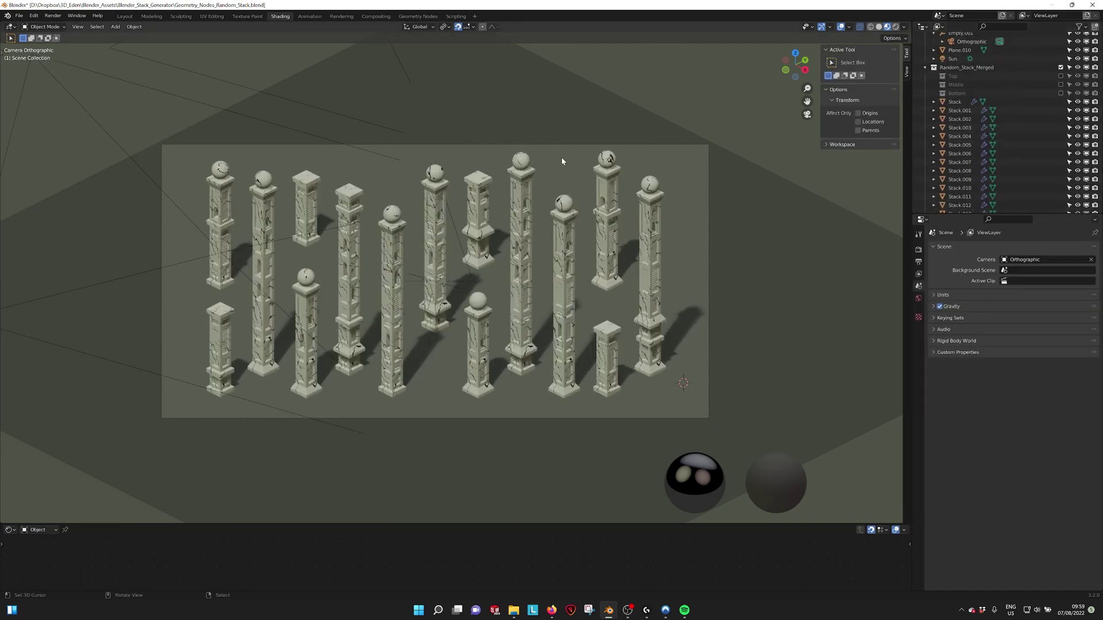
Step: Try a Segment Distance of 0.360 on the Stack.004 column and undo it
{"action": "left_click", "coordinate": [523, 232]}
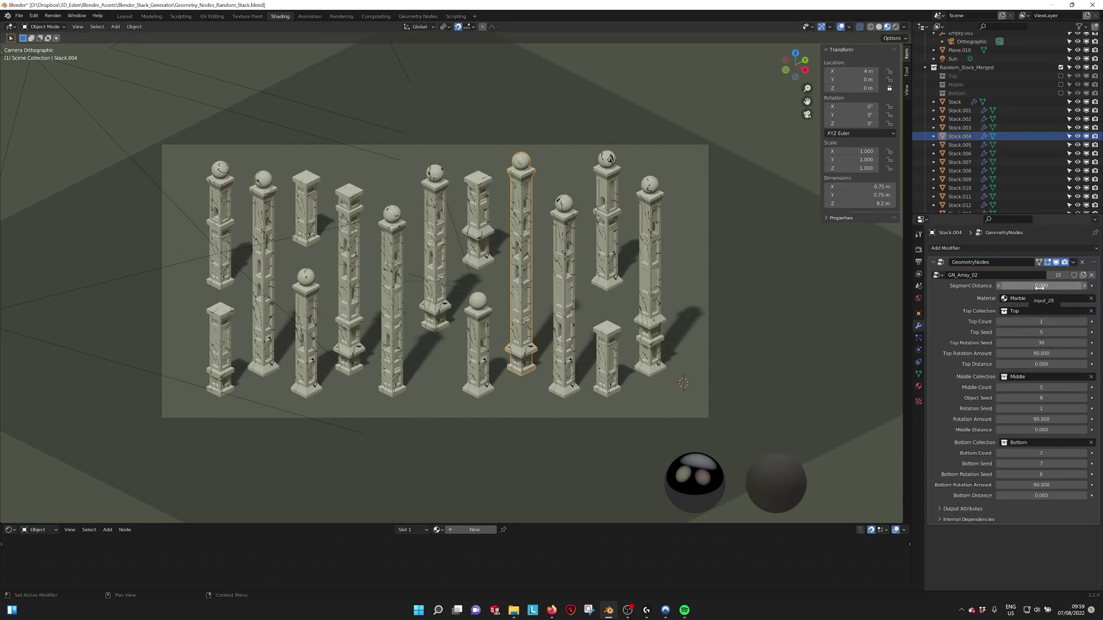
{"action": "mouse_move", "coordinate": [1039, 286]}
{"action": "left_mouse_down"}
{"action": "mouse_move", "coordinate": [1070, 286]}
{"action": "mouse_move", "coordinate": [1060, 285]}
{"action": "left_mouse_up"}
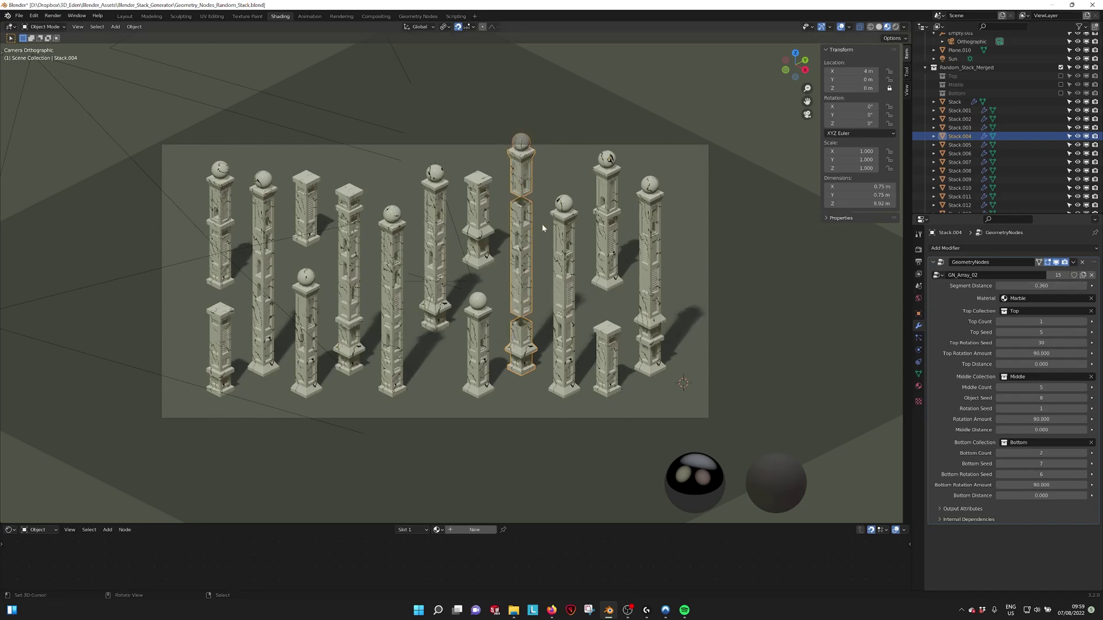
{"action": "key", "text": "ctrl+z"}
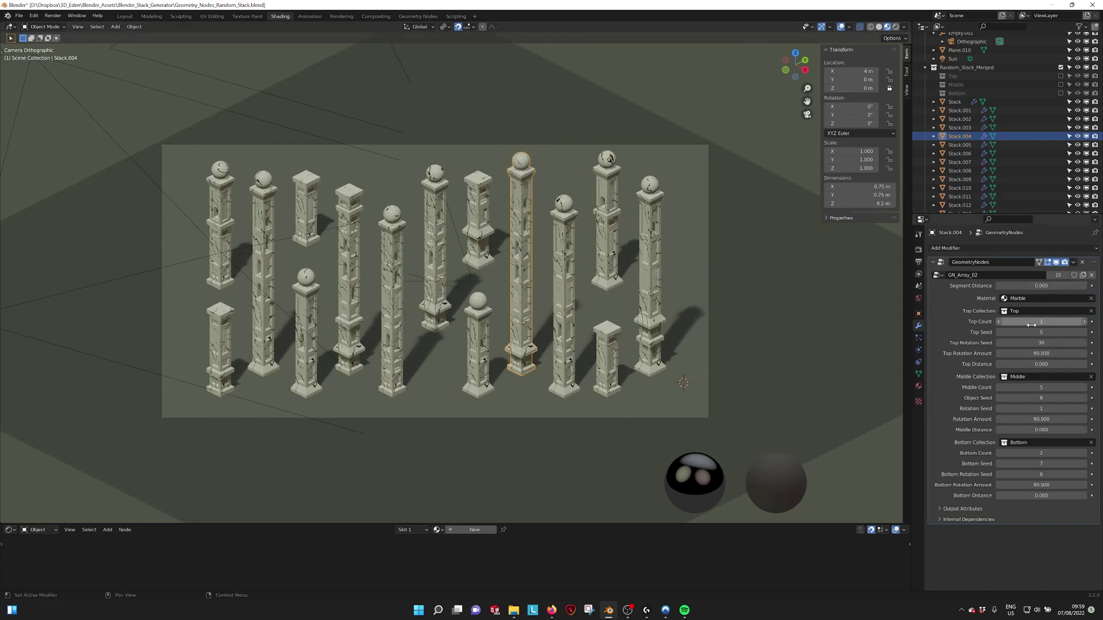
Step: Try Stack.004 with a Middle Count of 2 and a Top Count of first 2, then 4
{"action": "left_click", "coordinate": [1059, 322]}
{"action": "type", "text": "2"}
{"action": "key", "text": "Return"}
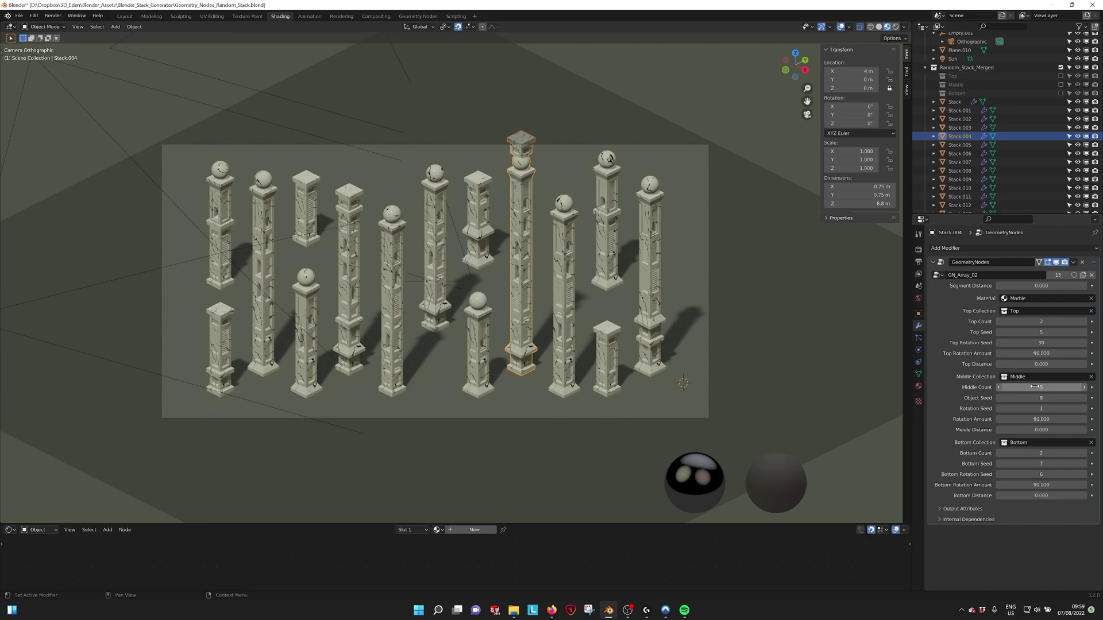
{"action": "left_click", "coordinate": [1000, 387]}
{"action": "left_click", "coordinate": [999, 388]}
{"action": "left_click", "coordinate": [999, 389]}
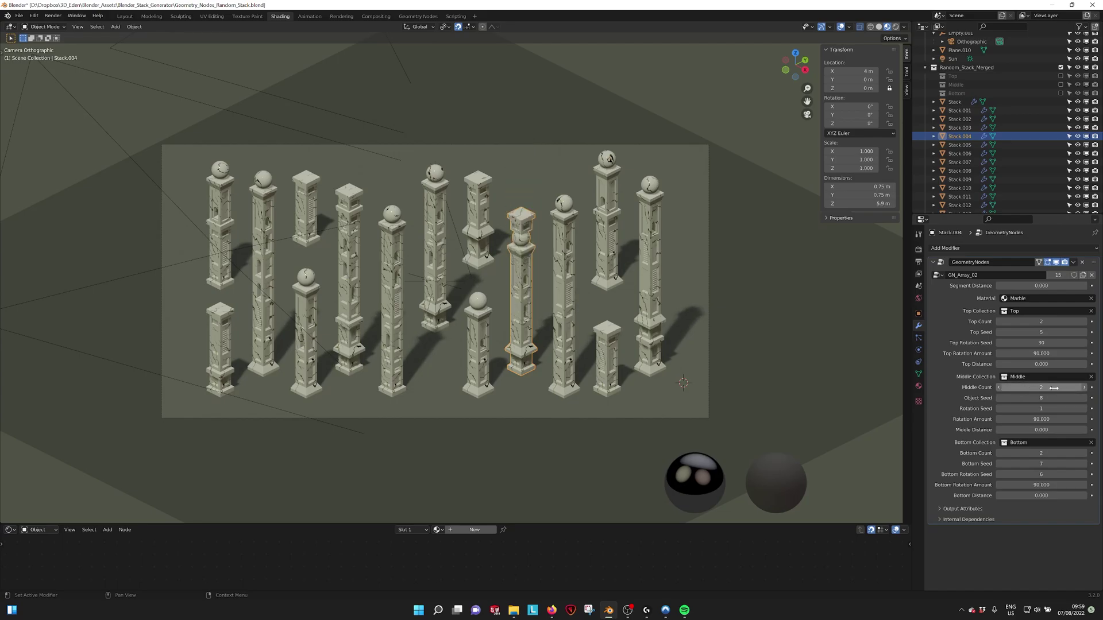
{"action": "left_click", "coordinate": [1085, 323]}
{"action": "left_click", "coordinate": [1085, 323]}
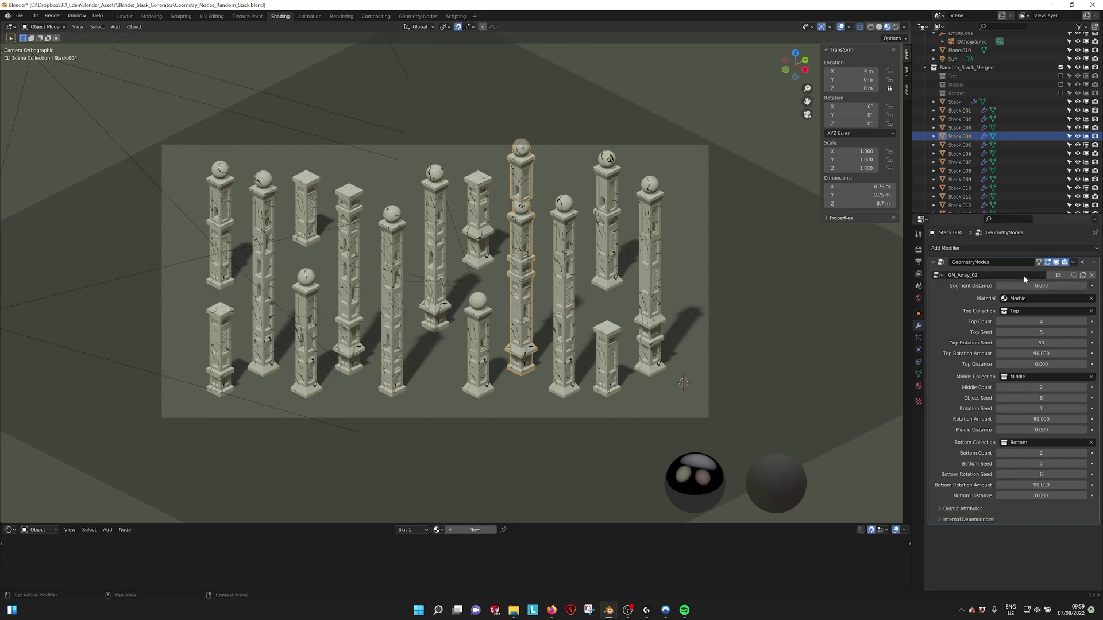
Step: Set Stack.004's Top Count to 1 and its Middle Count to 4
{"action": "left_click", "coordinate": [998, 323]}
{"action": "left_click", "coordinate": [998, 322]}
{"action": "left_click", "coordinate": [998, 323]}
{"action": "left_click_drag", "start_coordinate": [1002, 389], "coordinate": [1032, 388]}
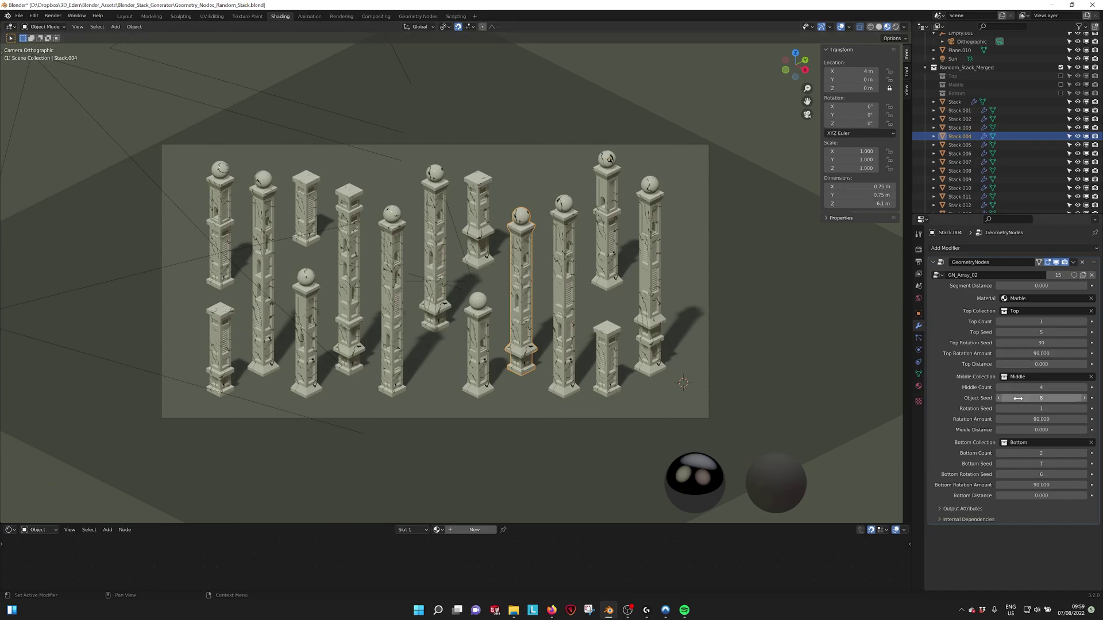
Step: Vary the middle segments of Stack.004 by setting their Object Seed to 13
{"action": "left_click", "coordinate": [1085, 399]}
{"action": "left_click", "coordinate": [1085, 398]}
{"action": "left_click", "coordinate": [1084, 398]}
{"action": "left_click", "coordinate": [1084, 398]}
{"action": "left_click", "coordinate": [1085, 398]}
{"action": "left_click", "coordinate": [1085, 398]}
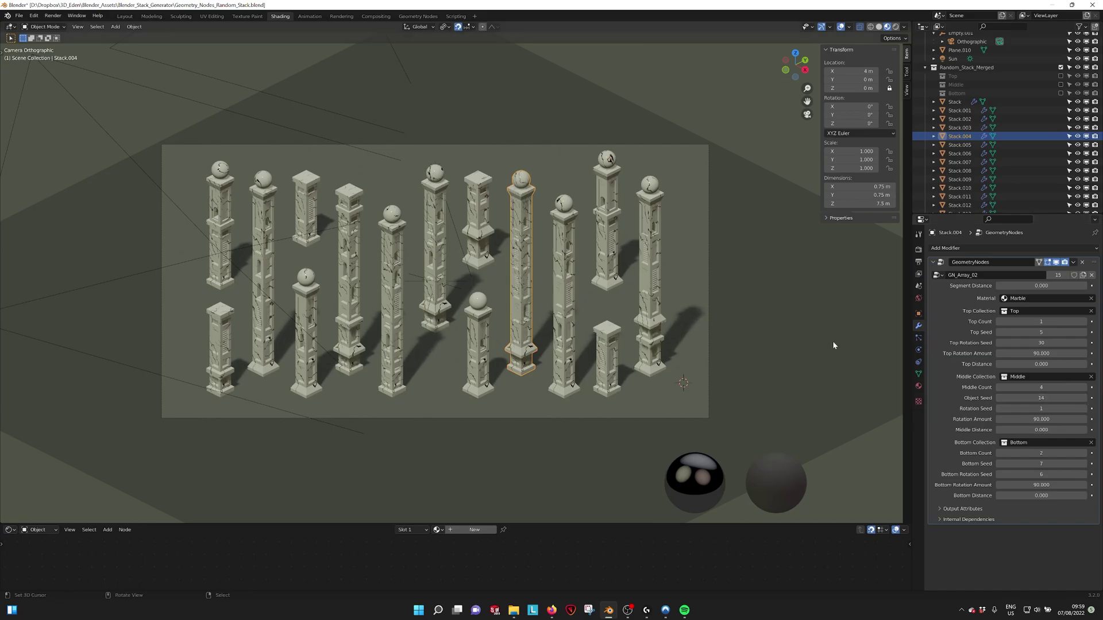
{"action": "left_click", "coordinate": [1000, 398]}
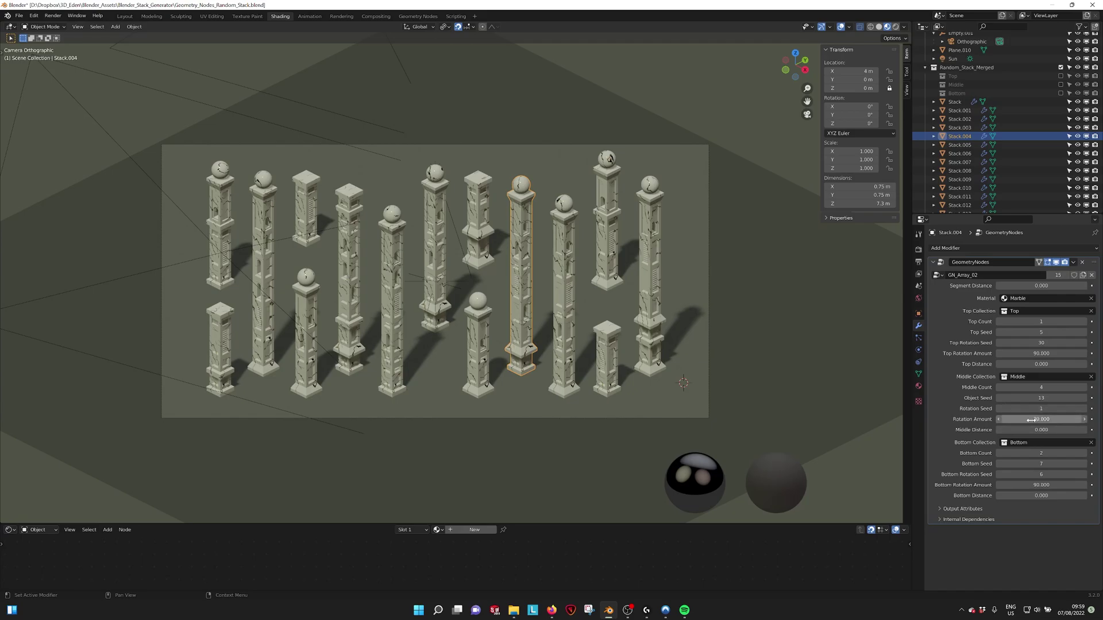
Step: Try a middle Rotation Amount of 180 and a larger Middle Distance on Stack.004, restoring them to 90 and 0
{"action": "left_click_drag", "start_coordinate": [1031, 419], "coordinate": [1054, 428]}
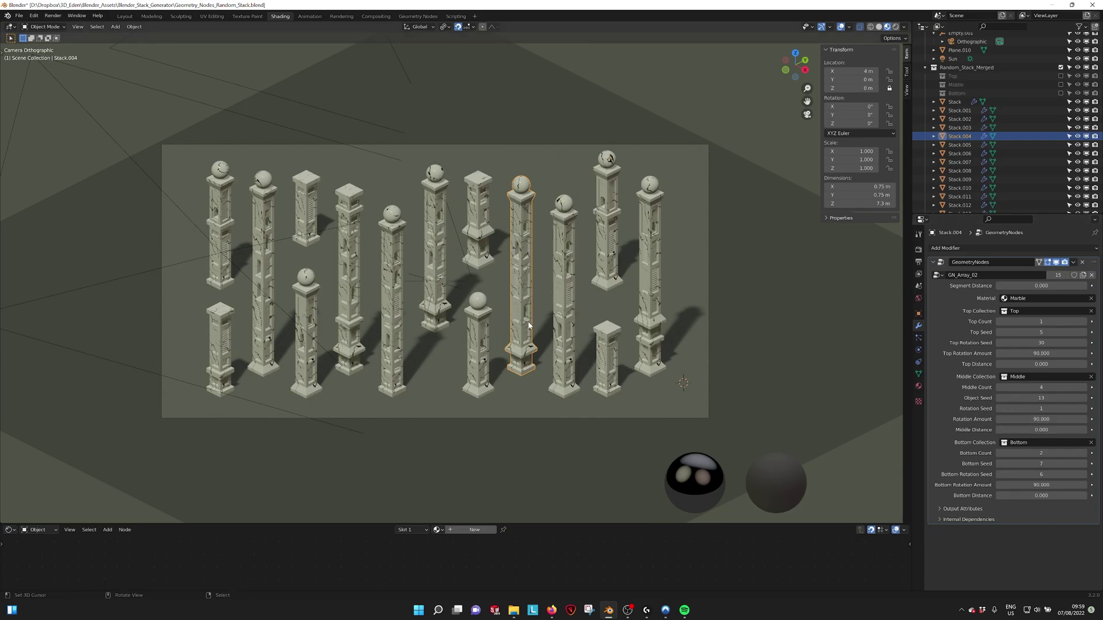
{"action": "left_click", "coordinate": [1041, 419]}
{"action": "type", "text": "180"}
{"action": "key", "text": "Return"}
{"action": "left_click", "coordinate": [1041, 419]}
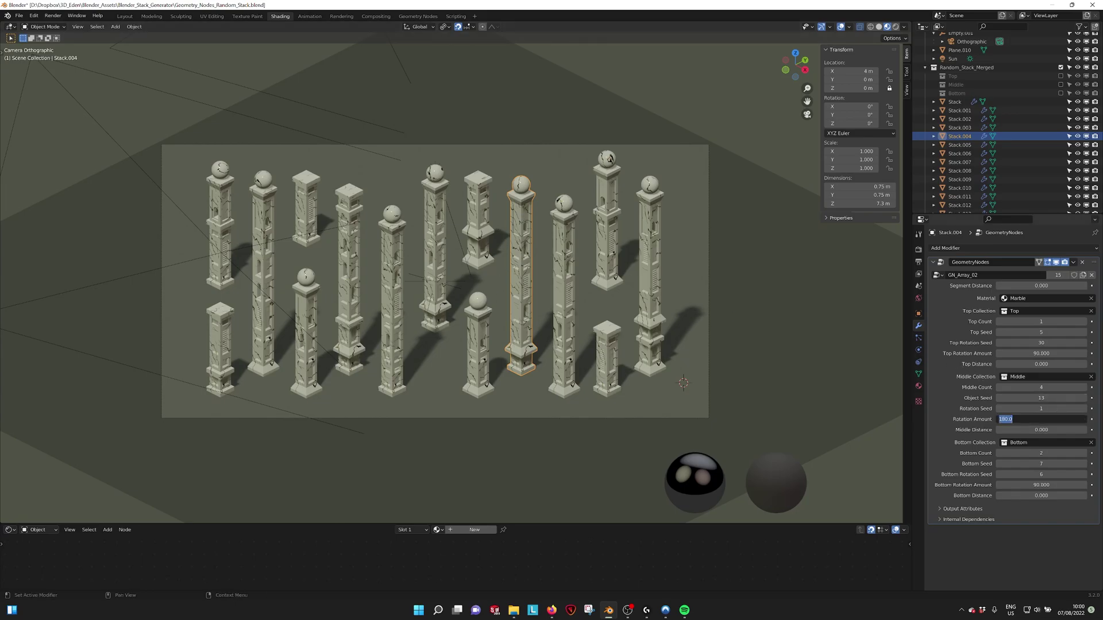
{"action": "type", "text": "90"}
{"action": "key", "text": "Return"}
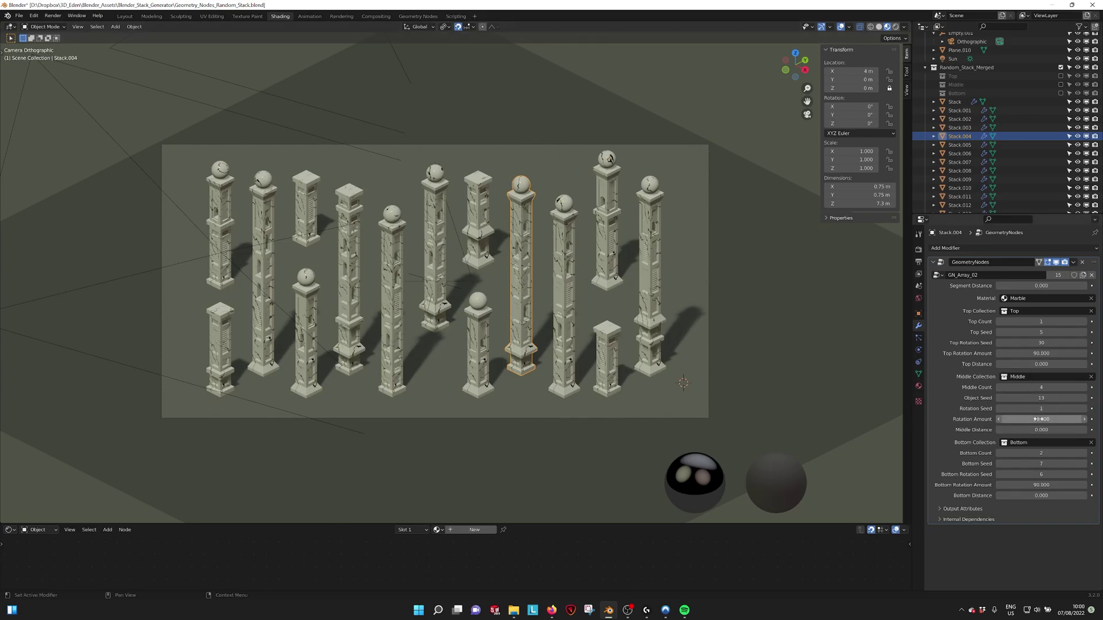
{"action": "left_click_drag", "start_coordinate": [1041, 430], "coordinate": [1060, 430]}
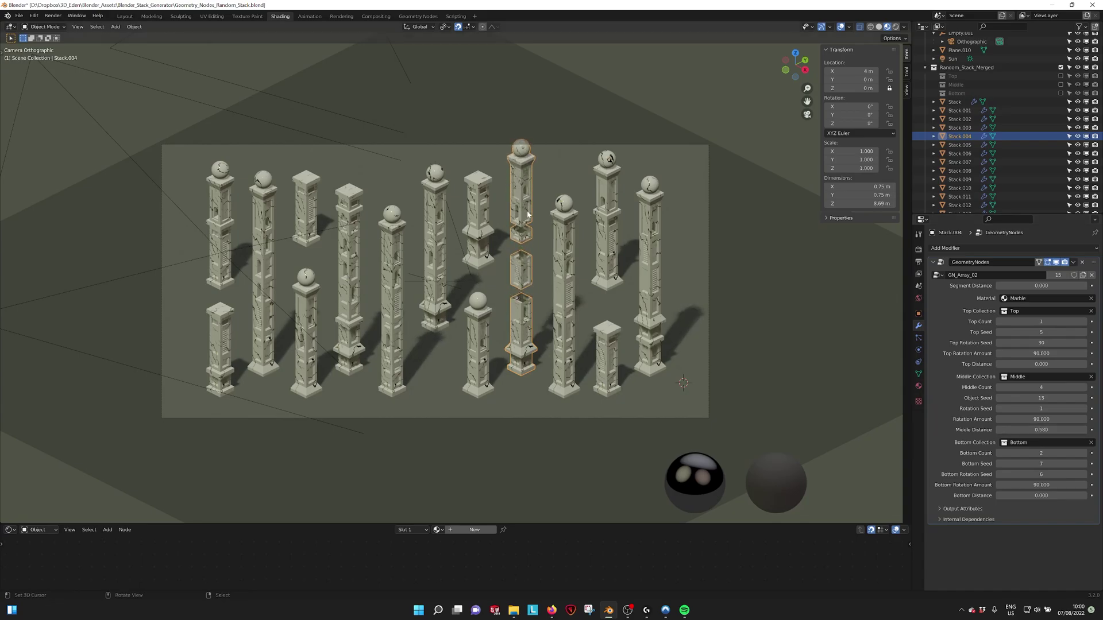
{"action": "key", "text": "BackSpace"}
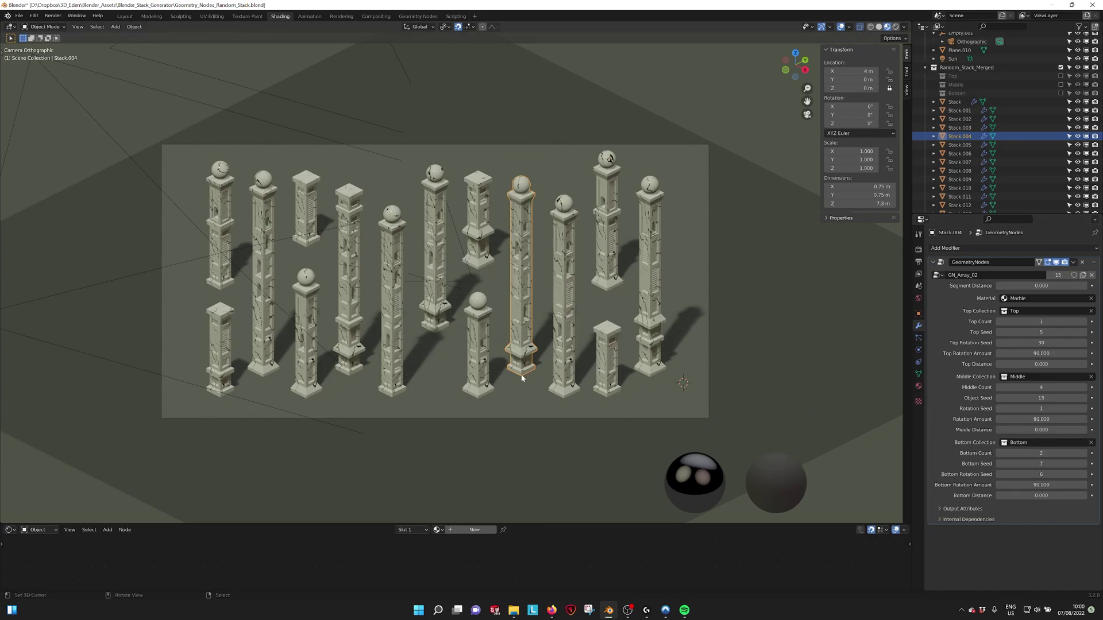
Step: Try a Bottom Count of 4 on Stack.004, then set it to 1
{"action": "left_click", "coordinate": [1084, 453]}
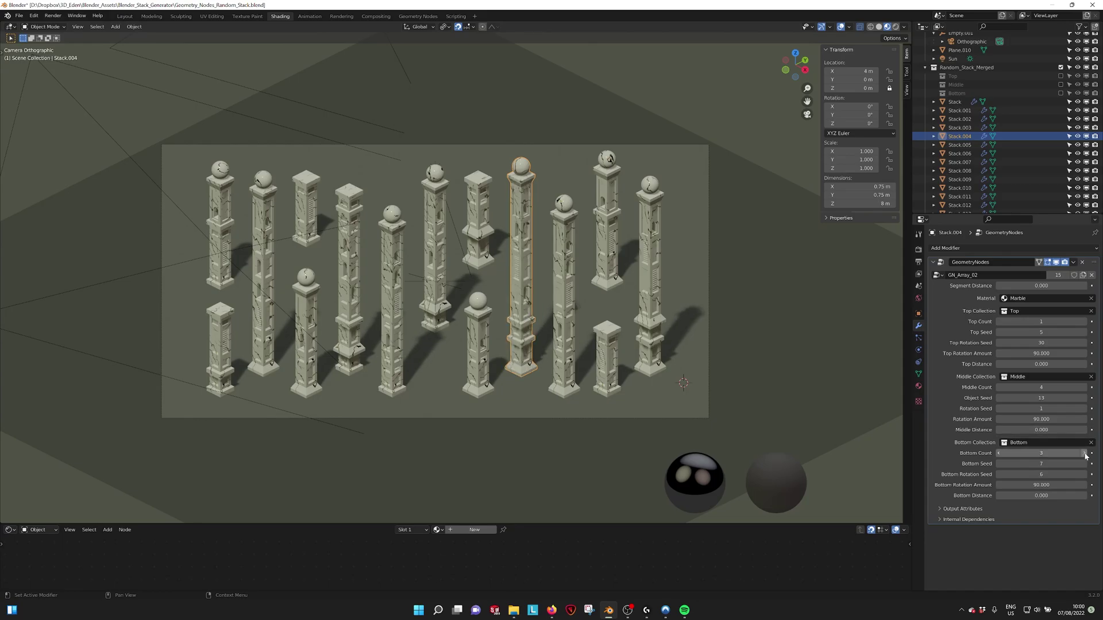
{"action": "left_click", "coordinate": [1084, 454]}
{"action": "left_click", "coordinate": [999, 453]}
{"action": "left_click", "coordinate": [999, 453]}
{"action": "left_click", "coordinate": [999, 453]}
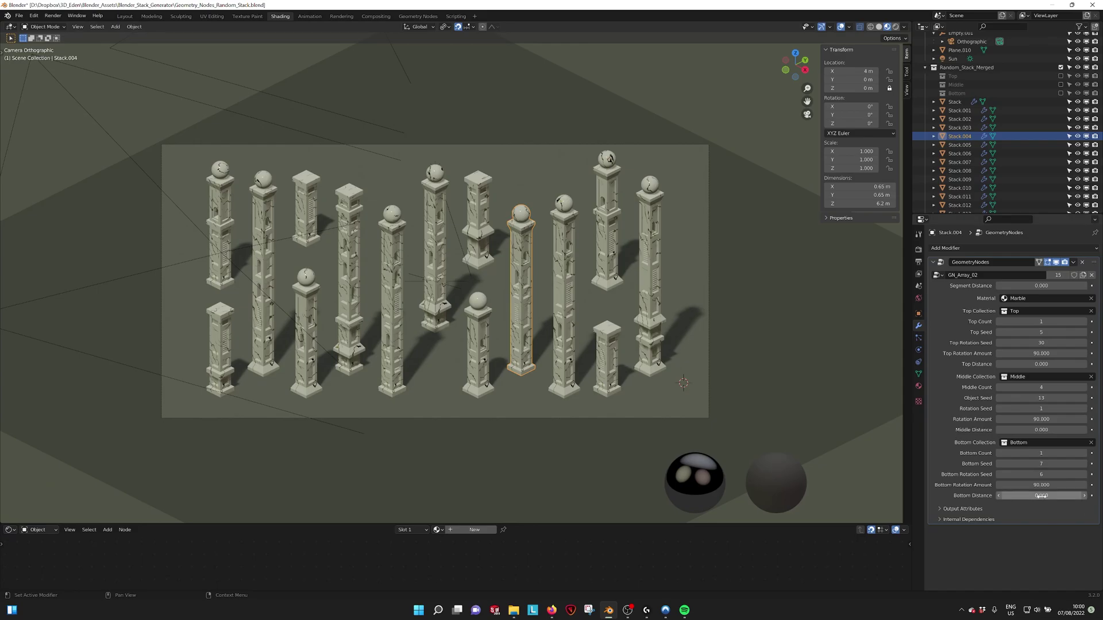
Step: Exclude the Random_Stack_Merged collection and enable the Random_Stack collection with the book stacks
{"action": "left_click", "coordinate": [1061, 67]}
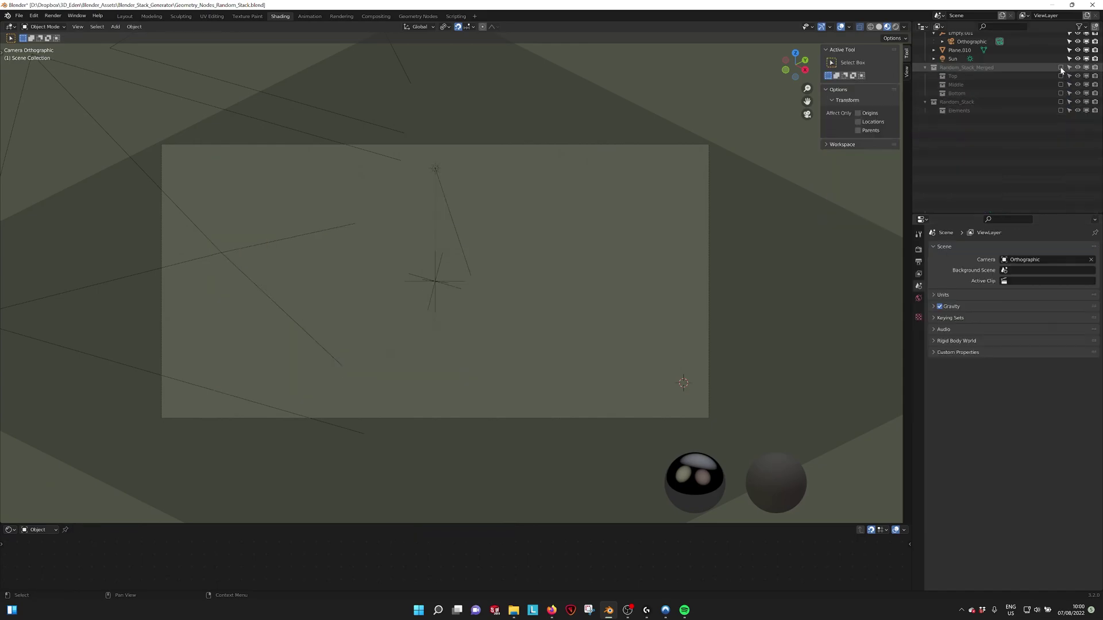
{"action": "left_click", "coordinate": [1061, 140]}
{"action": "left_click", "coordinate": [1060, 140]}
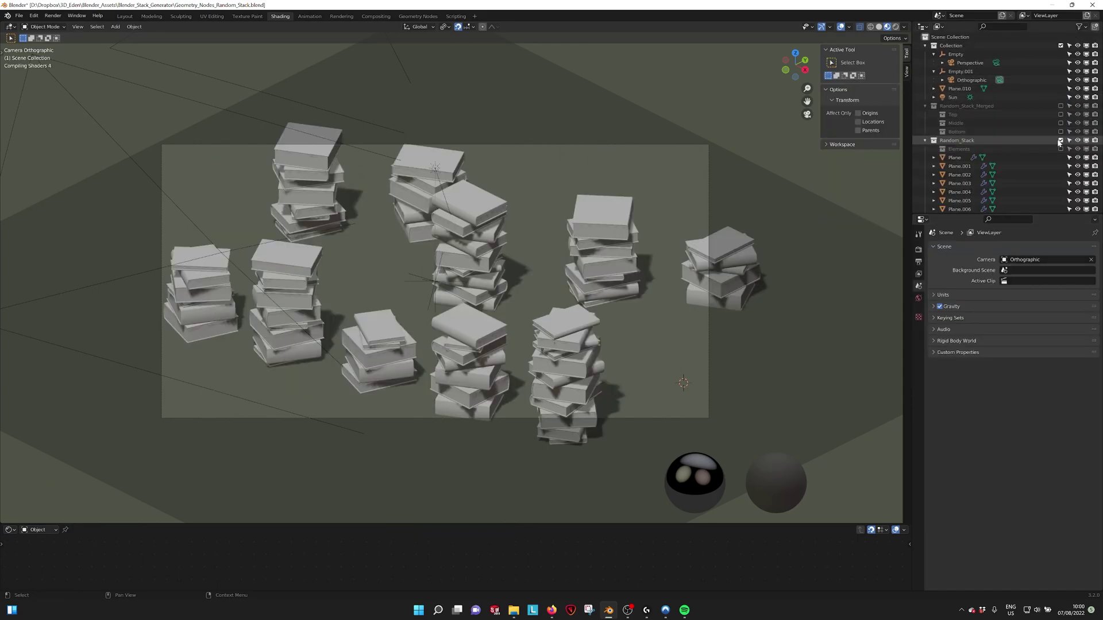
Step: Set the Count of book stack Plane.001 to 9 and its Rotation Seed to 3
{"action": "left_click", "coordinate": [601, 233]}
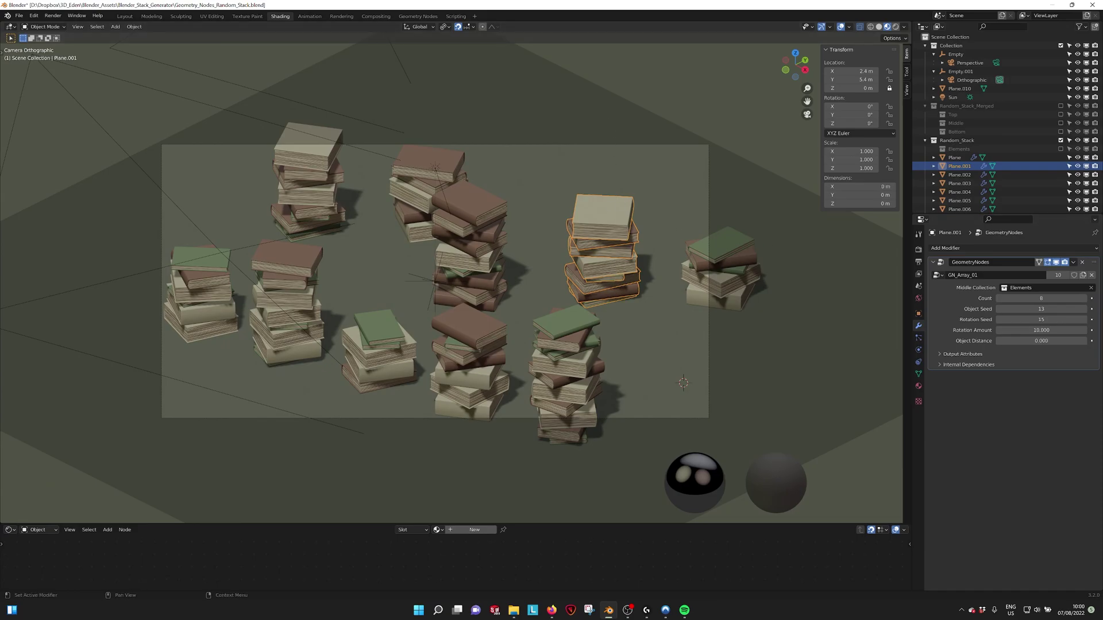
{"action": "mouse_move", "coordinate": [1034, 299]}
{"action": "left_mouse_down"}
{"action": "mouse_move", "coordinate": [1080, 298]}
{"action": "mouse_move", "coordinate": [1036, 298]}
{"action": "left_mouse_up"}
{"action": "left_click", "coordinate": [1084, 320]}
{"action": "left_click", "coordinate": [1084, 320]}
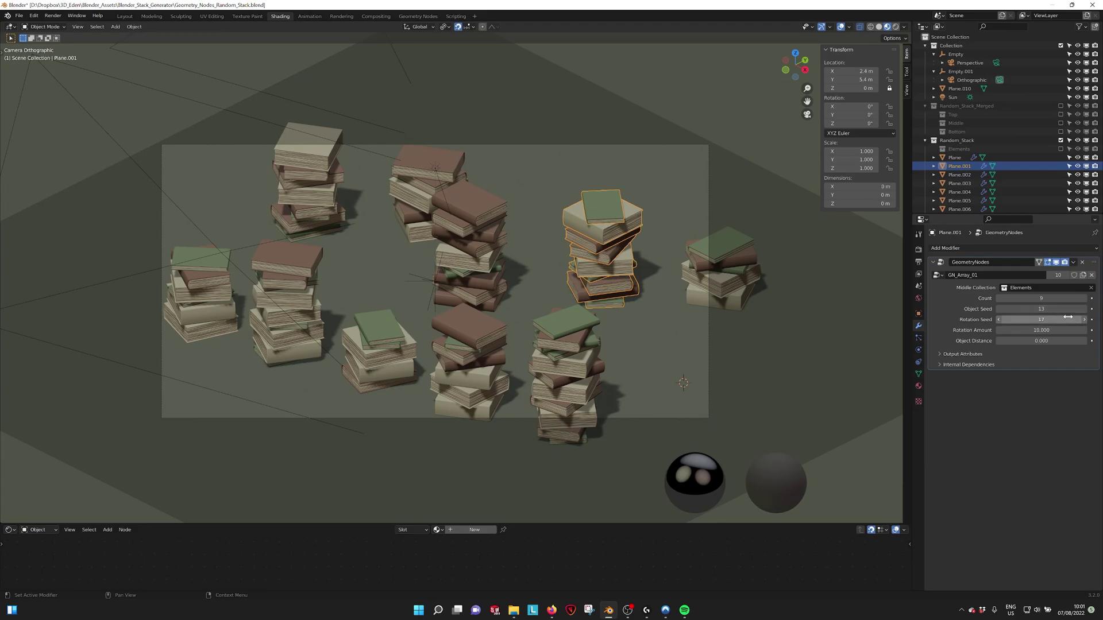
{"action": "left_click_drag", "start_coordinate": [1073, 319], "coordinate": [1049, 330]}
{"action": "key", "text": "ctrl+z"}
{"action": "key", "text": "ctrl+z"}
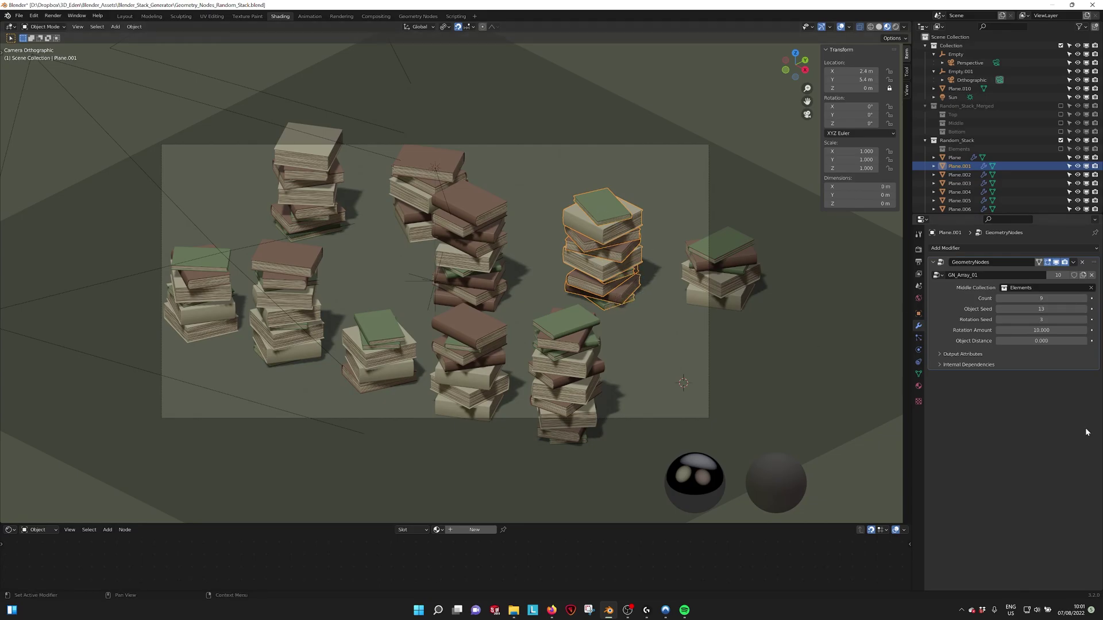
Step: Try a Rotation Amount of 90 and a changed Object Distance on the book stack, return the rotation to 10, and deselect it
{"action": "left_click", "coordinate": [1041, 330]}
{"action": "type", "text": "90"}
{"action": "key", "text": "Return"}
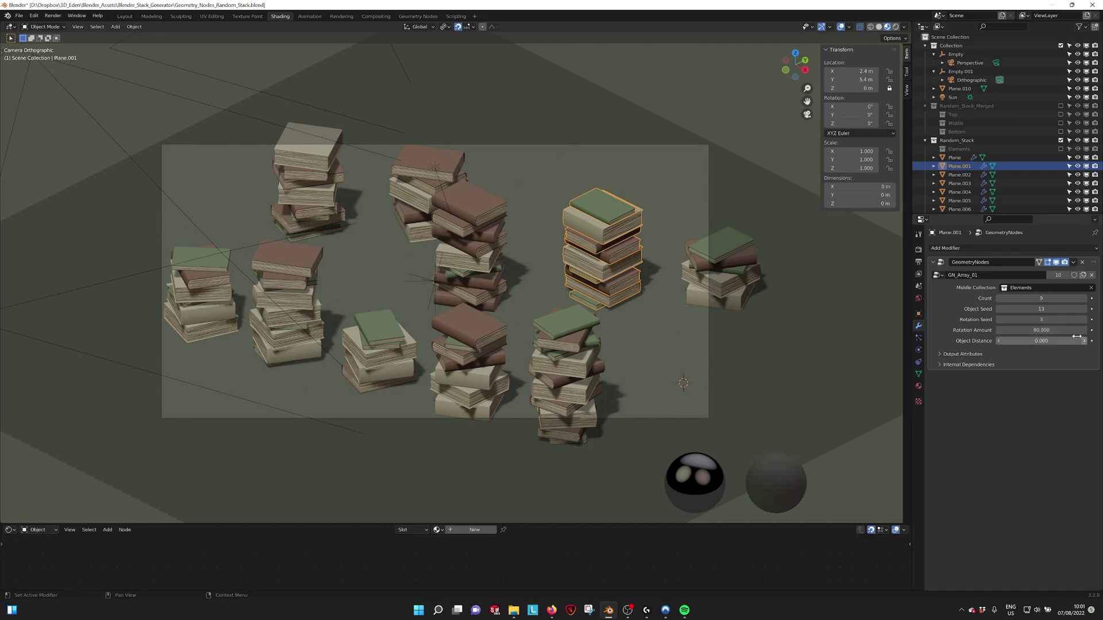
{"action": "left_click", "coordinate": [1041, 331]}
{"action": "type", "text": "10"}
{"action": "key", "text": "Return"}
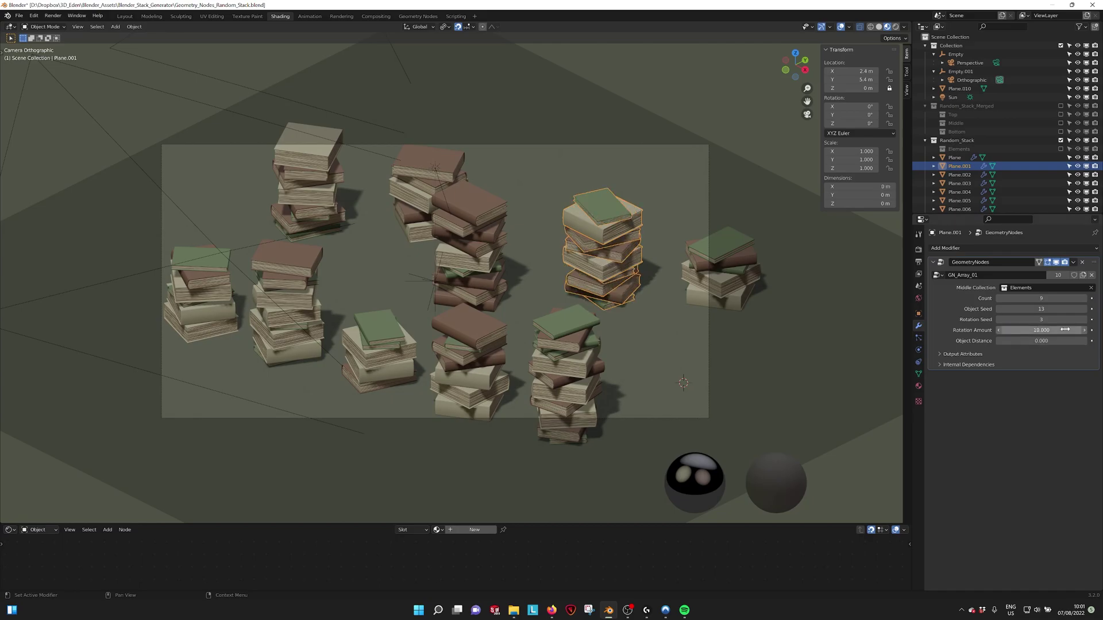
{"action": "mouse_move", "coordinate": [1034, 341]}
{"action": "left_mouse_down"}
{"action": "mouse_move", "coordinate": [1086, 341]}
{"action": "mouse_move", "coordinate": [1039, 342]}
{"action": "left_mouse_up"}
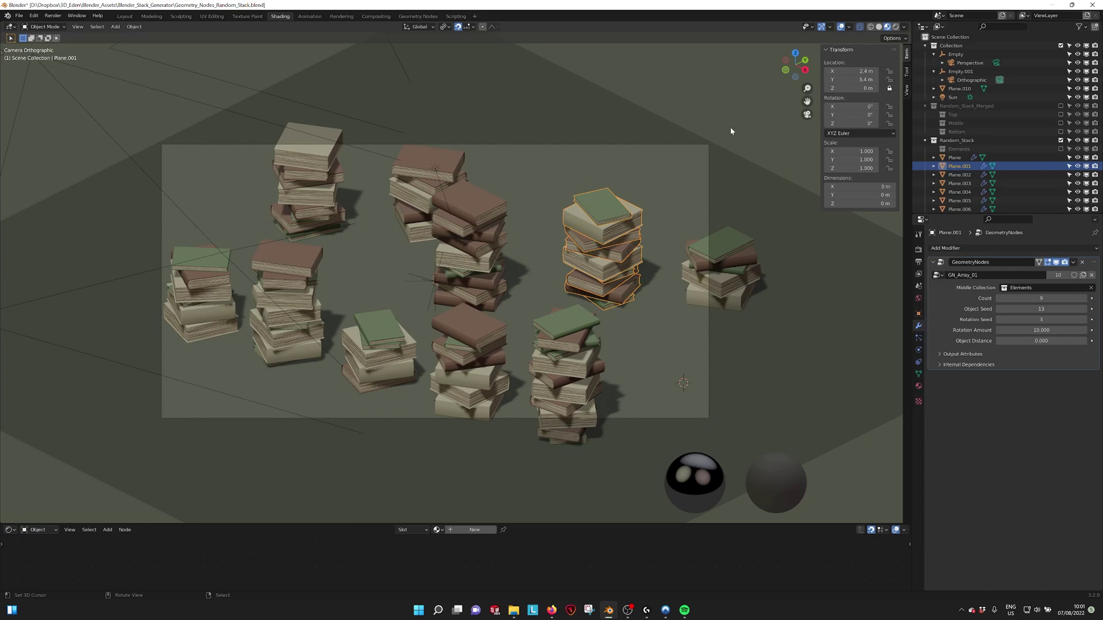
{"action": "left_click", "coordinate": [540, 306]}
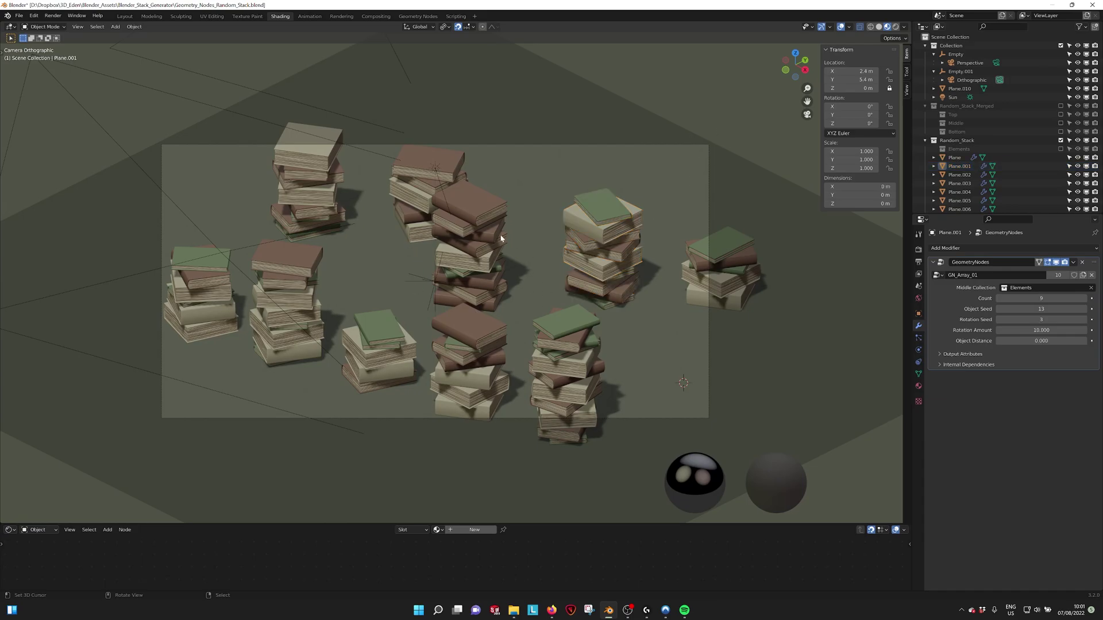